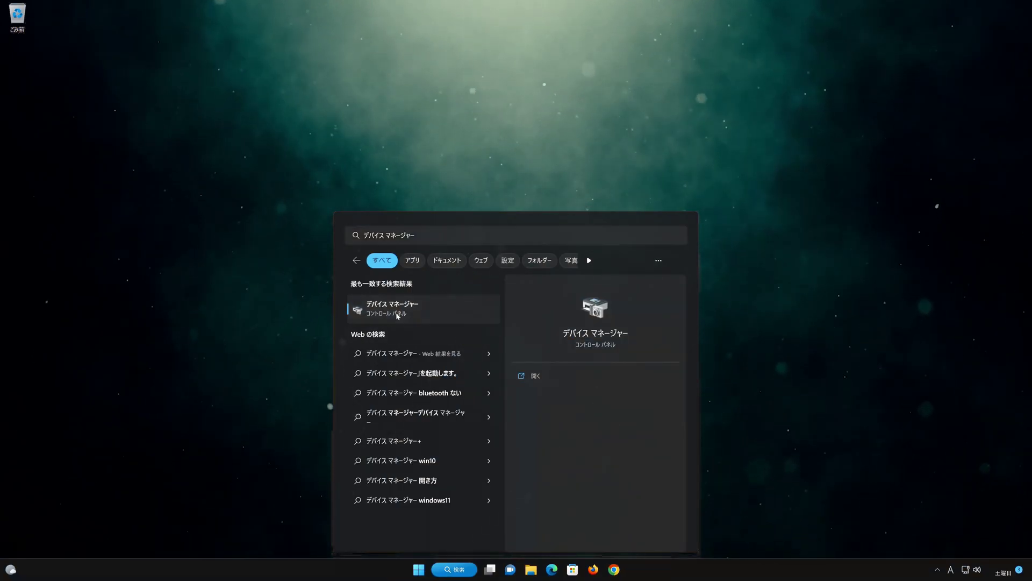
# Open Device Manager and show the driver properties of High Definition Audio デバイス under the sound, video and game controllers
pyautogui.click(398, 311)
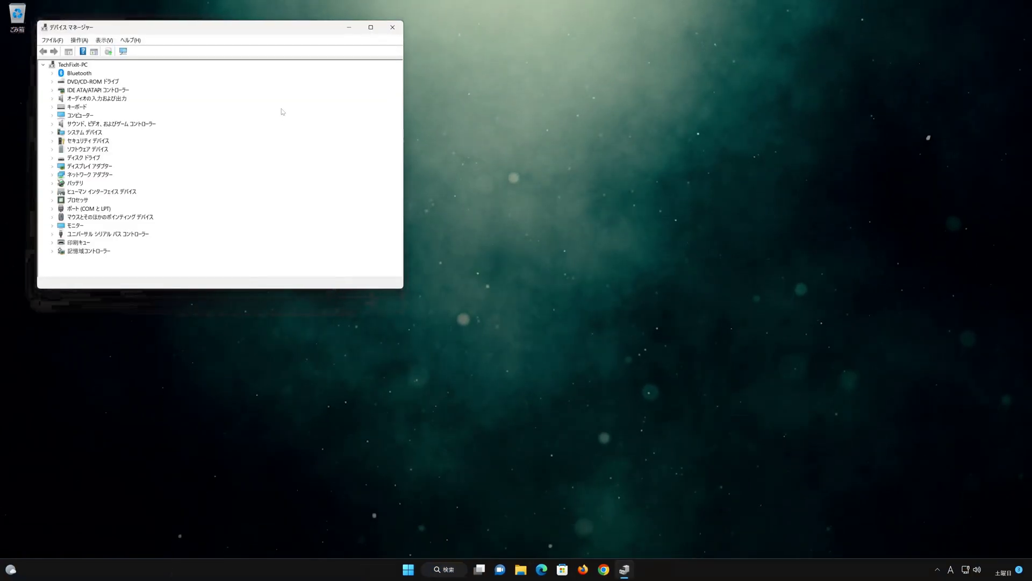
pyautogui.moveTo(255, 32); pyautogui.dragTo(575, 141)
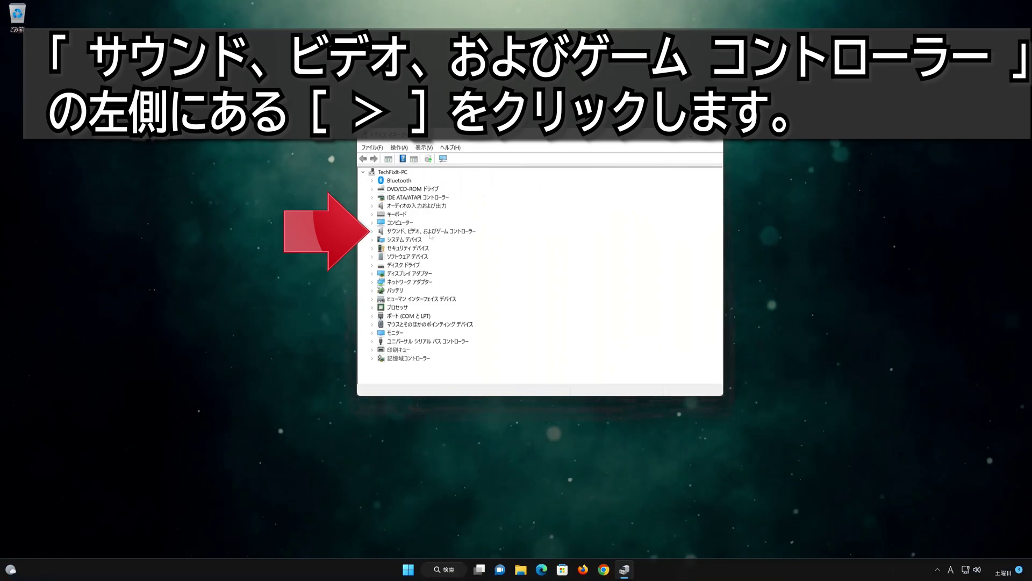
pyautogui.click(372, 232)
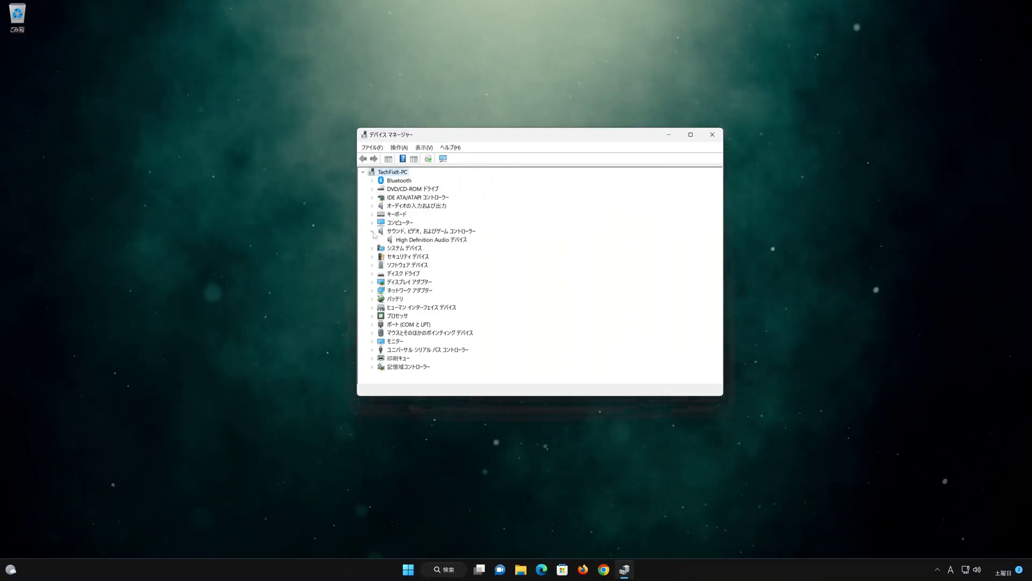
pyautogui.rightClick(437, 240)
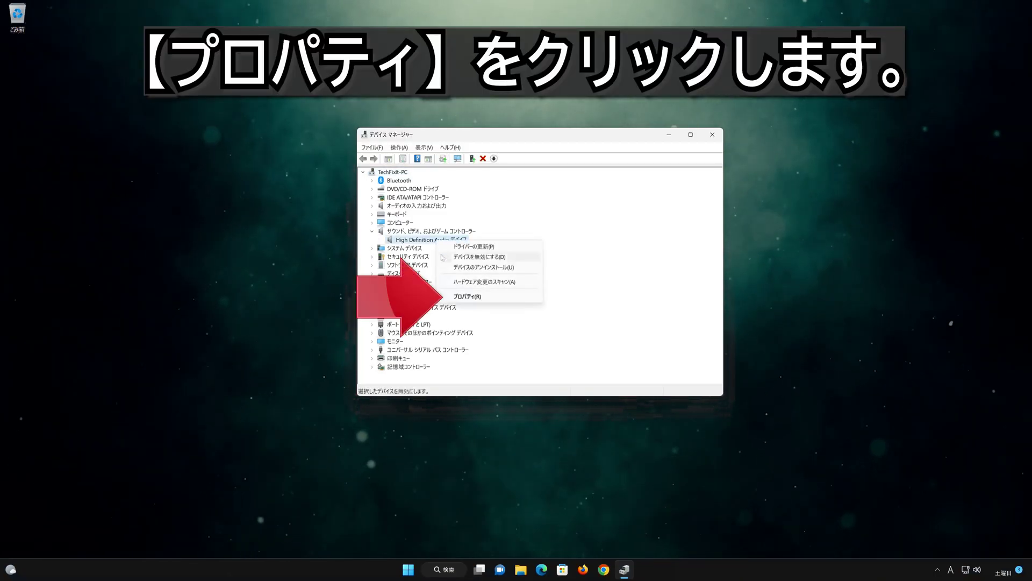
pyautogui.click(483, 297)
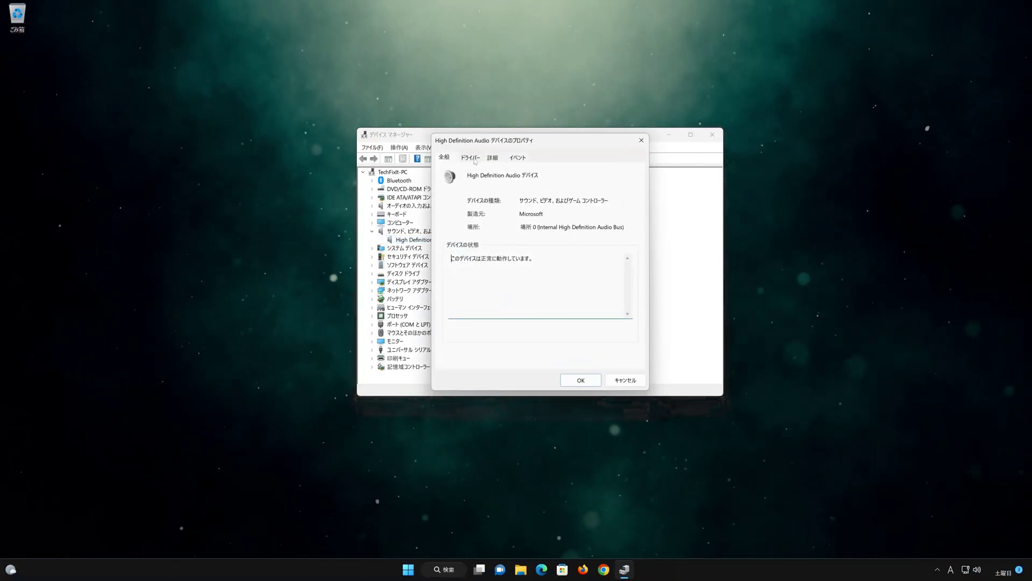
pyautogui.click(476, 158)
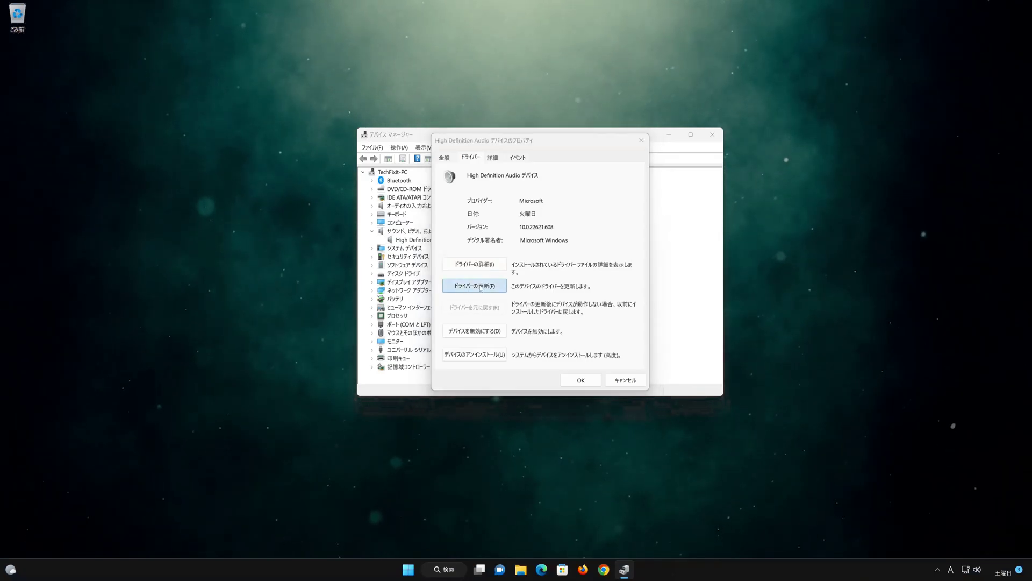
# Search automatically for an updated audio driver, and extend the search by checking for updates in Windows Update
pyautogui.click(481, 287)
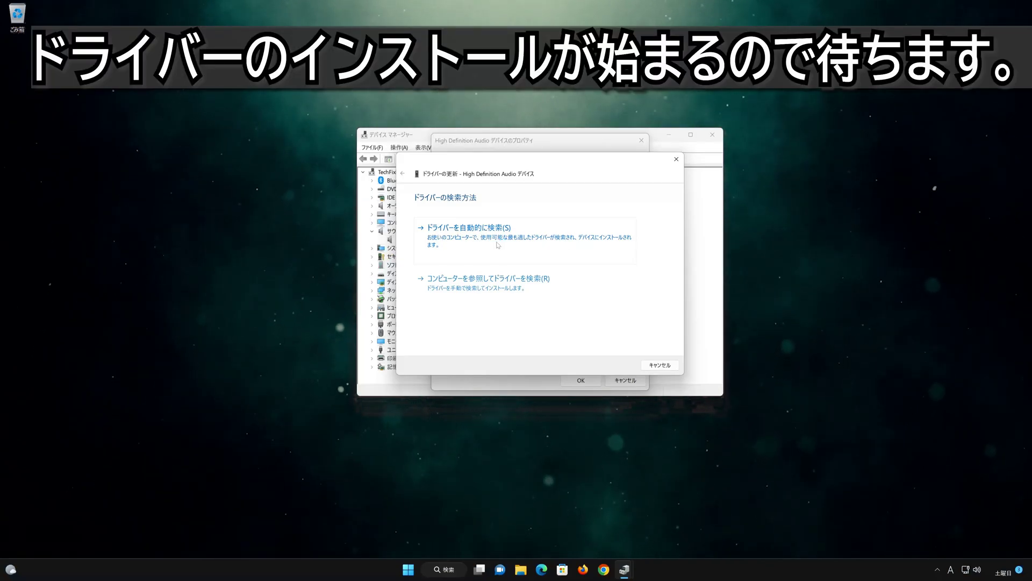
pyautogui.click(498, 245)
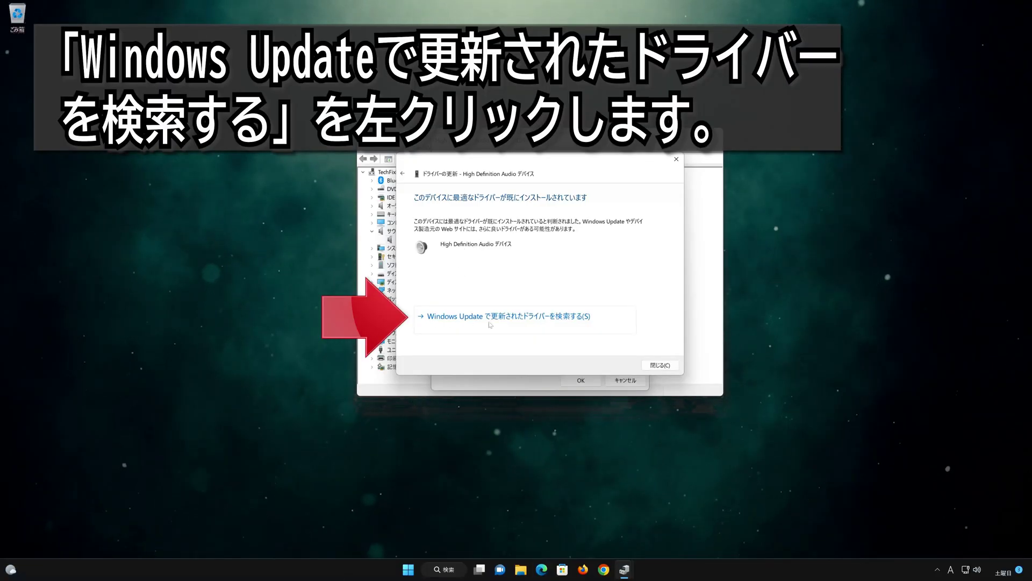
pyautogui.click(524, 317)
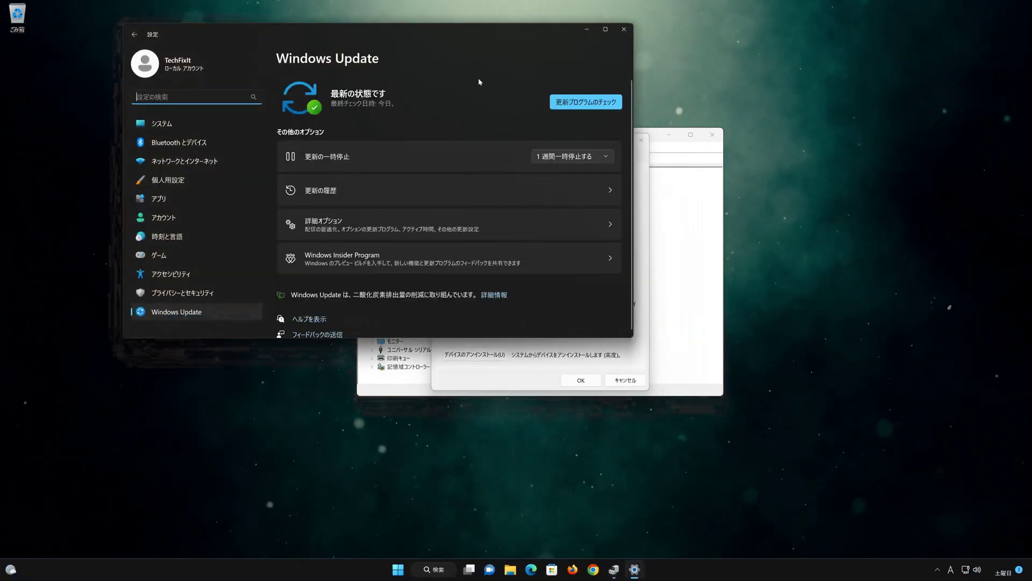
pyautogui.moveTo(478, 29); pyautogui.dragTo(615, 103)
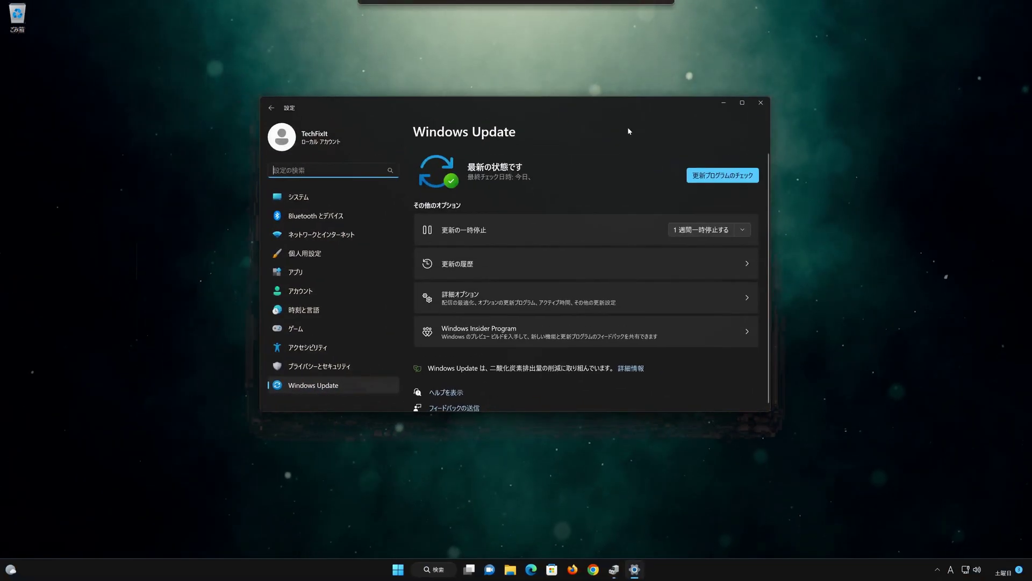
pyautogui.click(732, 178)
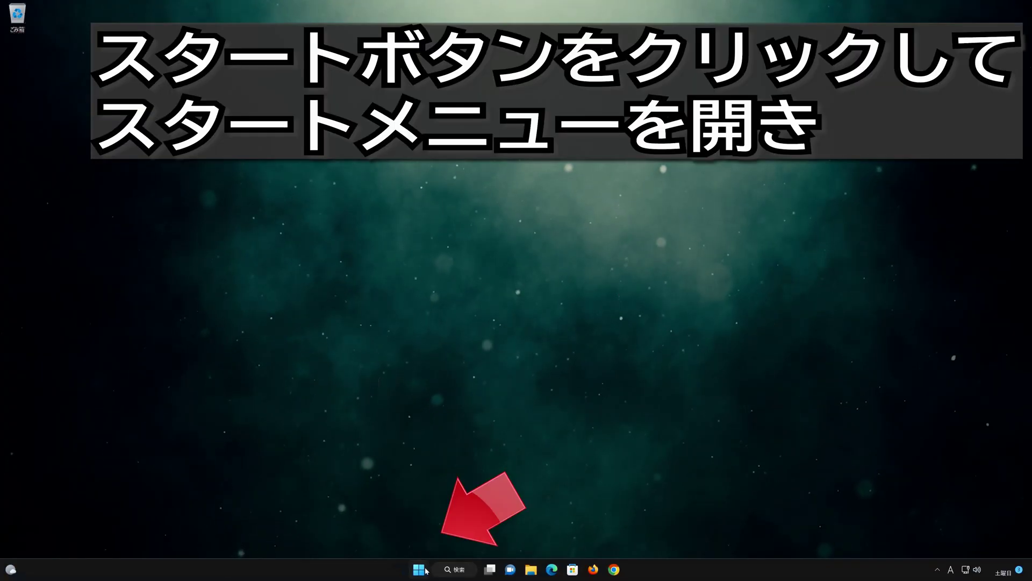
# Find デバイス マネージャー through the Windows search, open it and place its window near the centre of the desktop
pyautogui.click(420, 571)
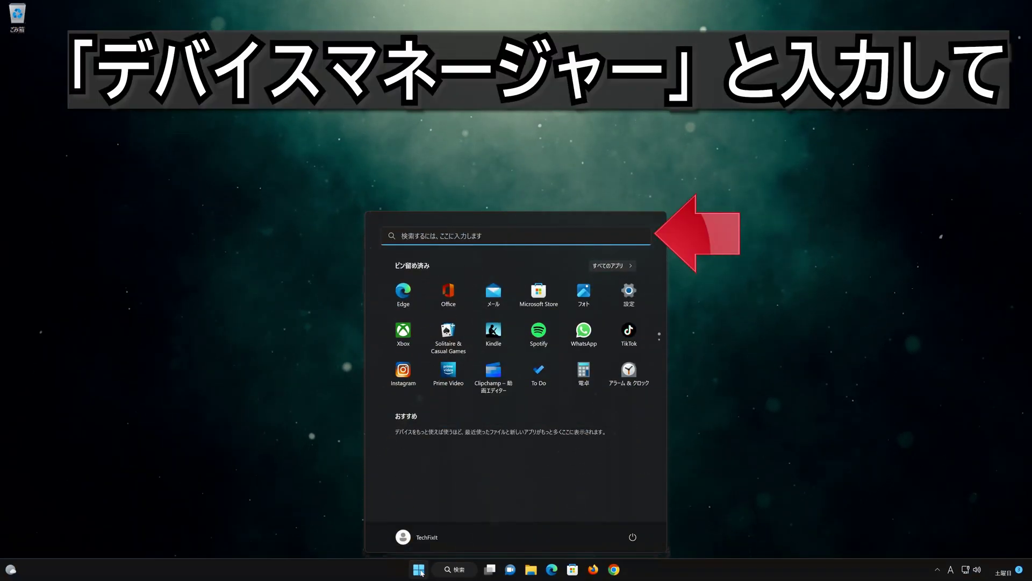
pyautogui.write('デバイス マネージャー')
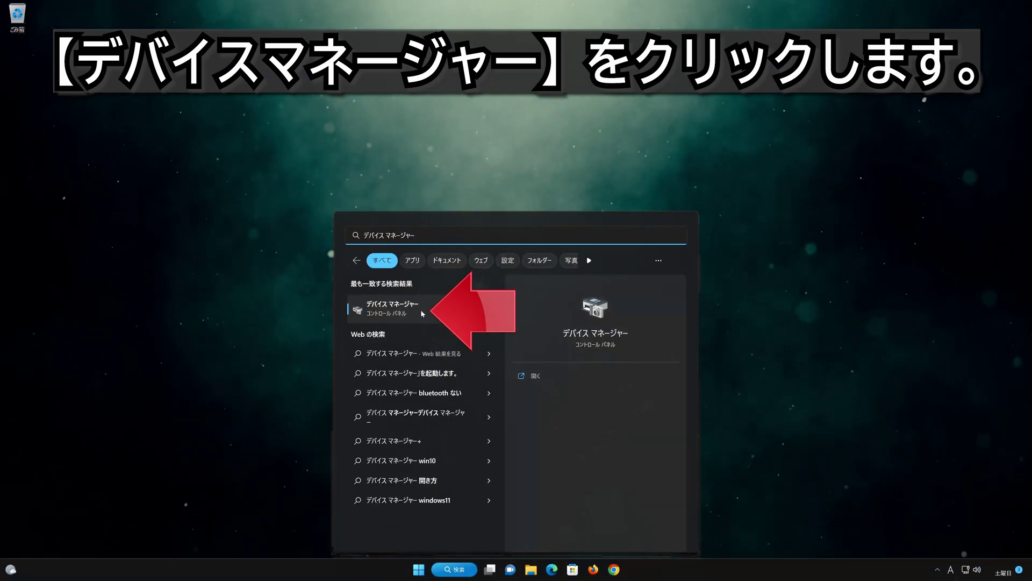
pyautogui.click(423, 314)
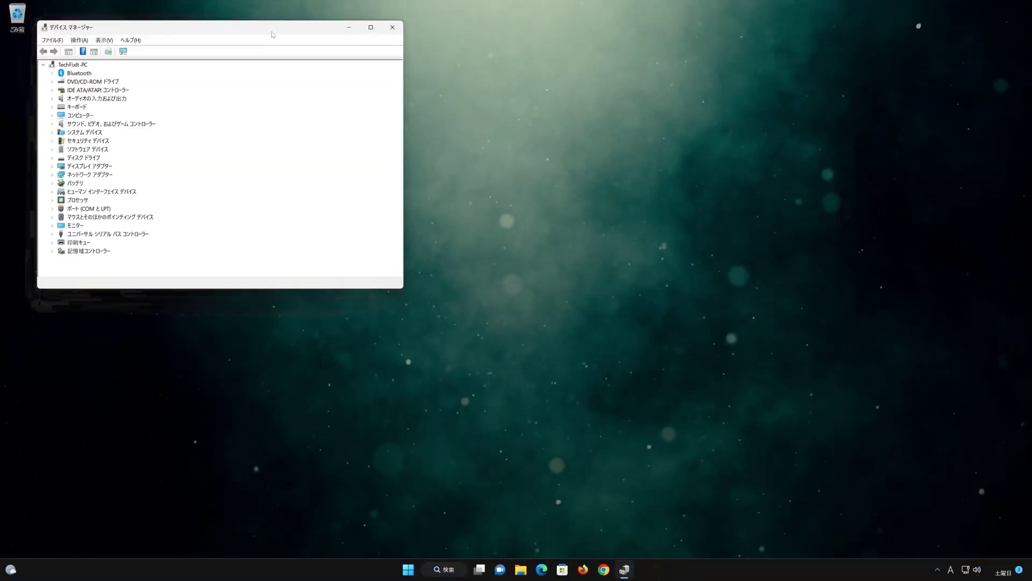
pyautogui.moveTo(273, 35); pyautogui.dragTo(556, 169)
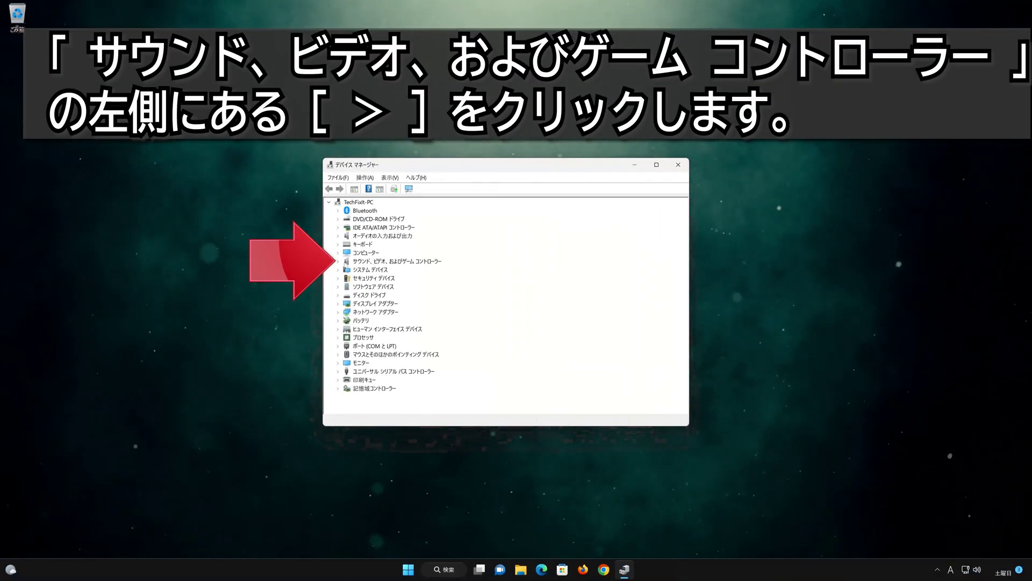
# Open the properties of High Definition Audio デバイス and show its driver information
pyautogui.click(338, 262)
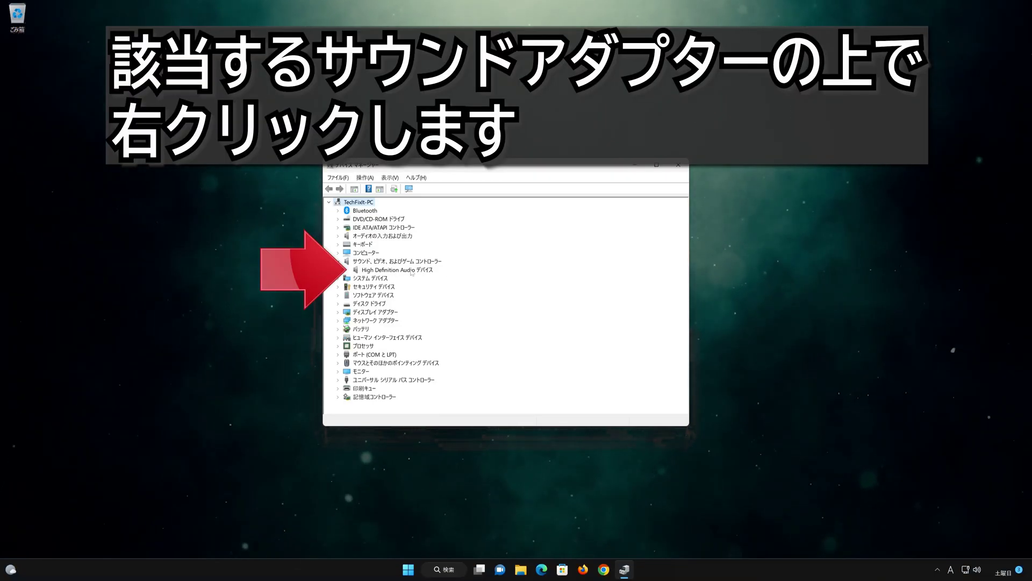
pyautogui.rightClick(412, 271)
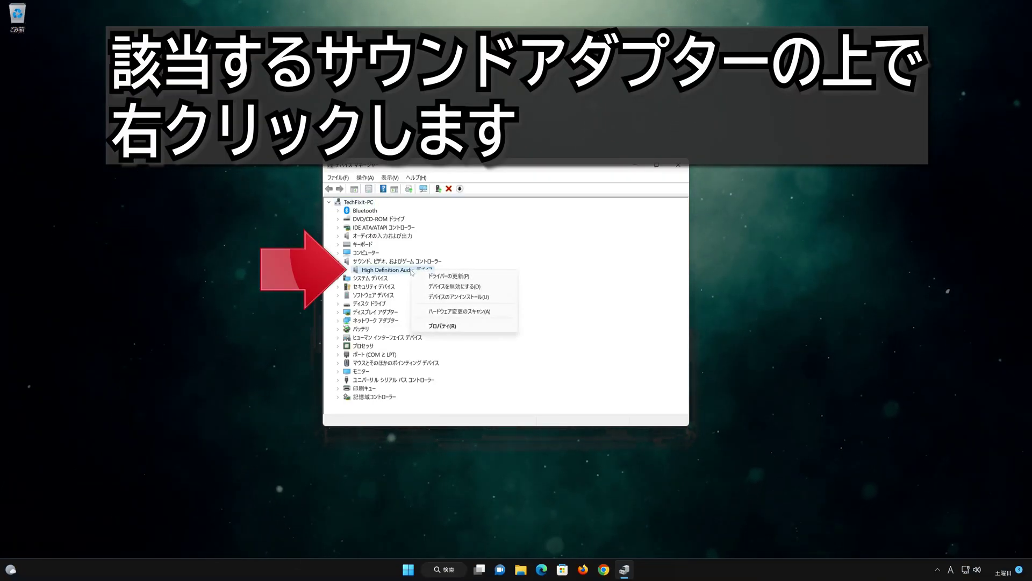
pyautogui.click(450, 326)
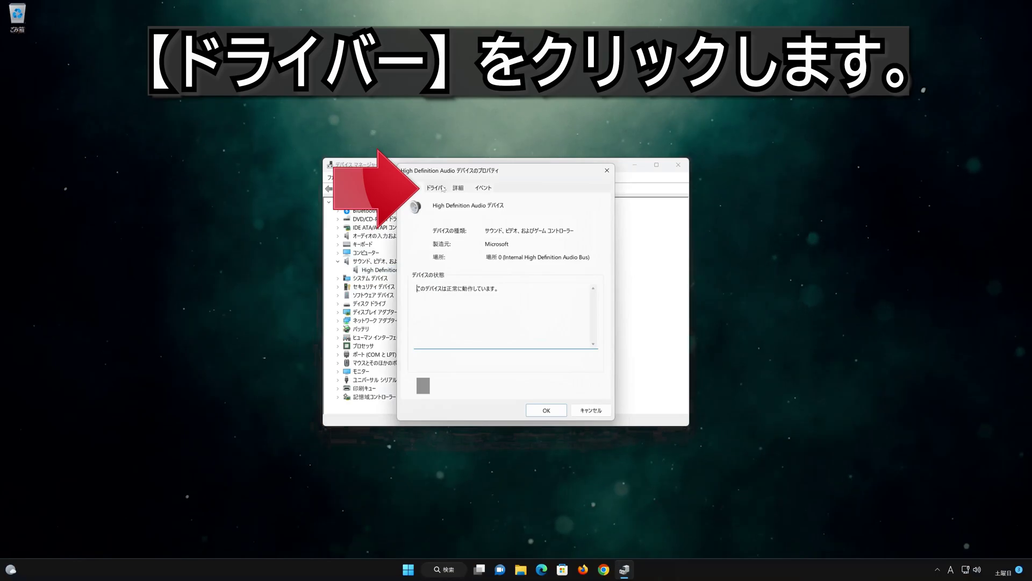
pyautogui.click(443, 189)
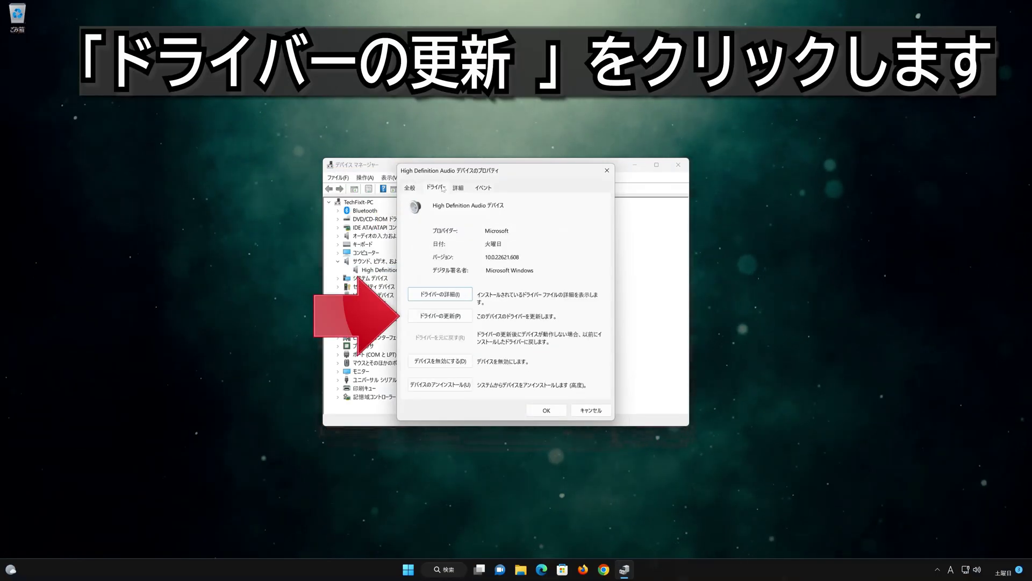
# Manually install the High Definition Audio デバイス driver from the computer's list of available drivers, accepting the warning, and close the device properties
pyautogui.click(451, 317)
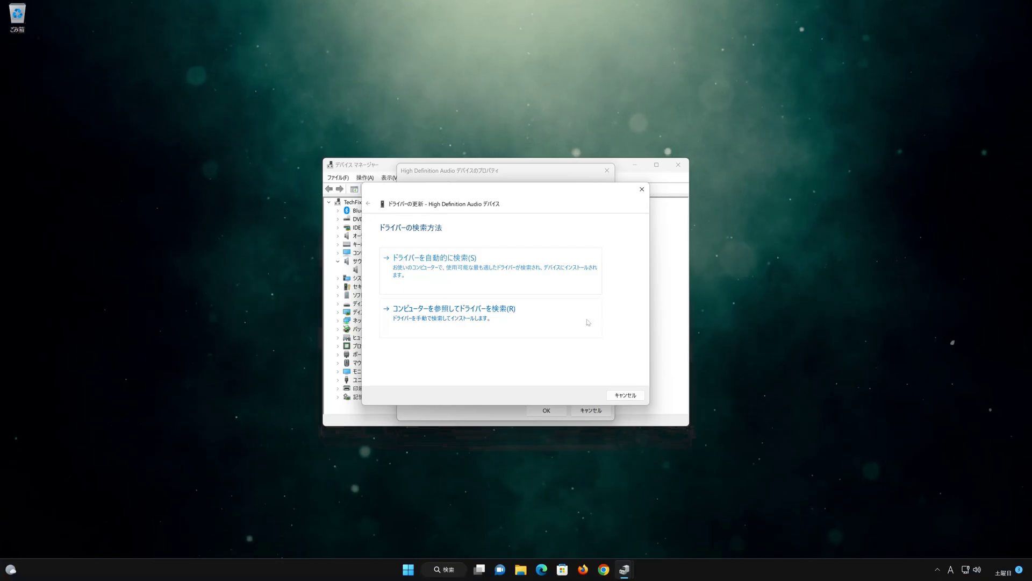
pyautogui.click(451, 321)
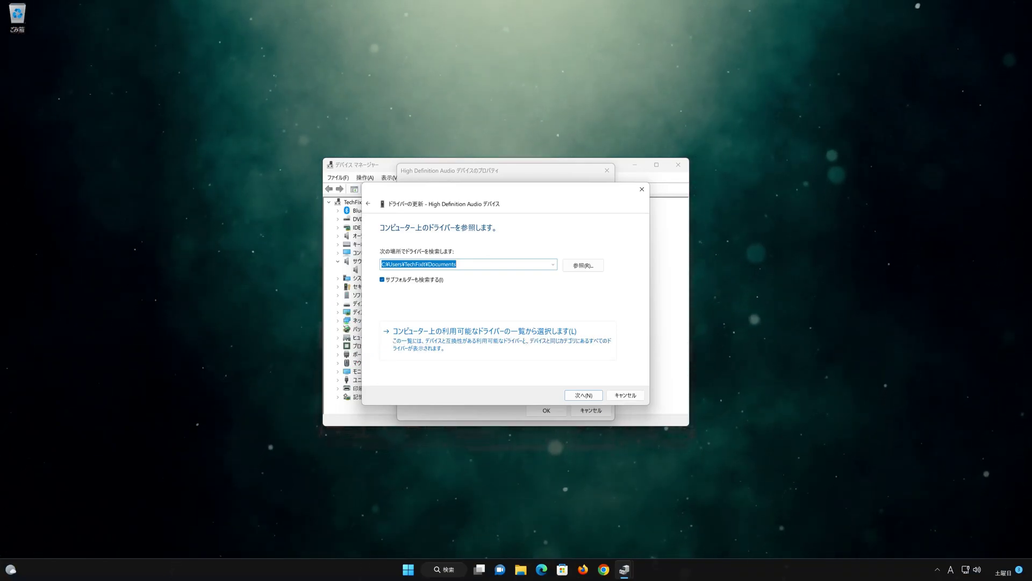
pyautogui.click(531, 337)
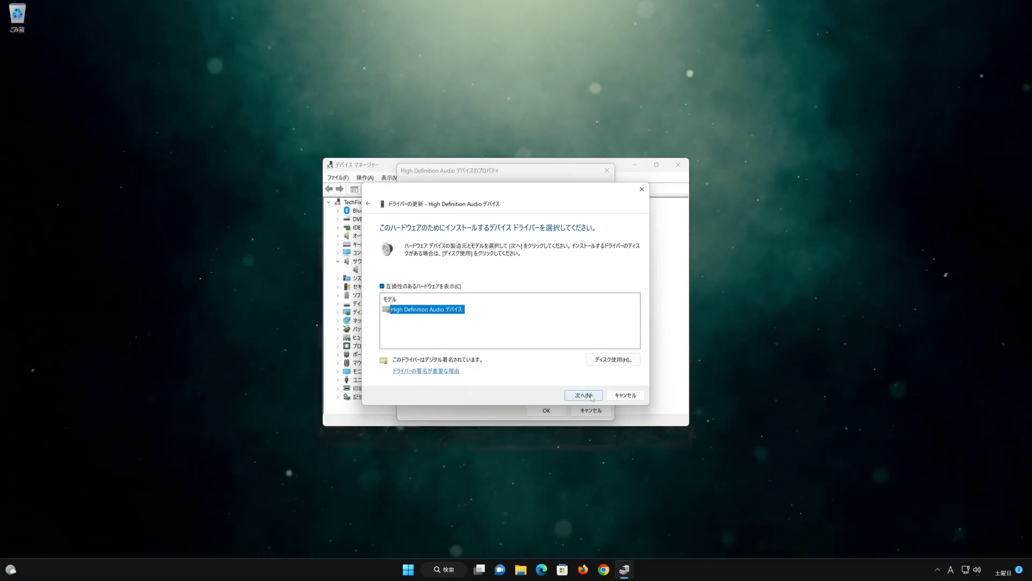
pyautogui.click(590, 397)
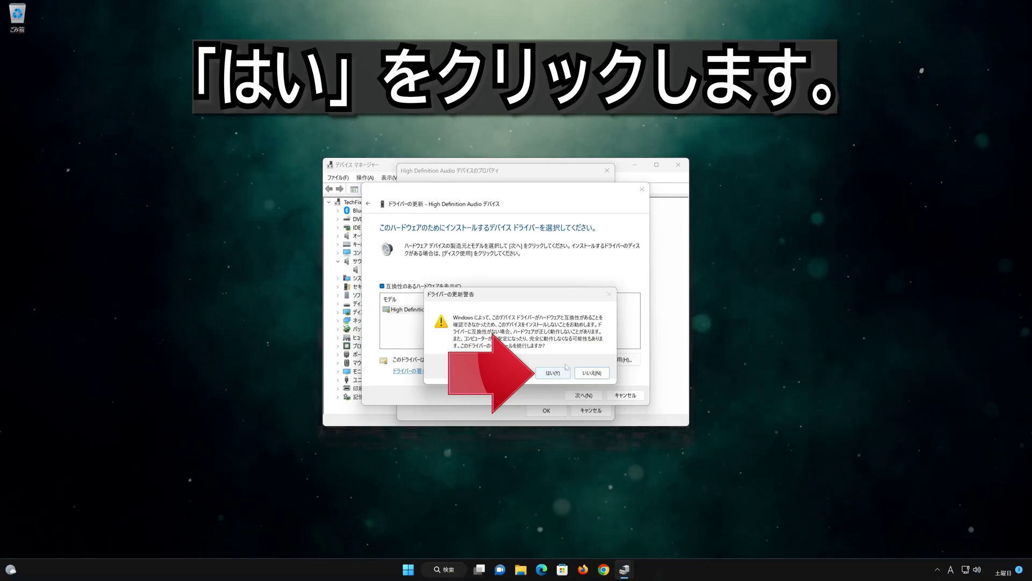
pyautogui.click(552, 373)
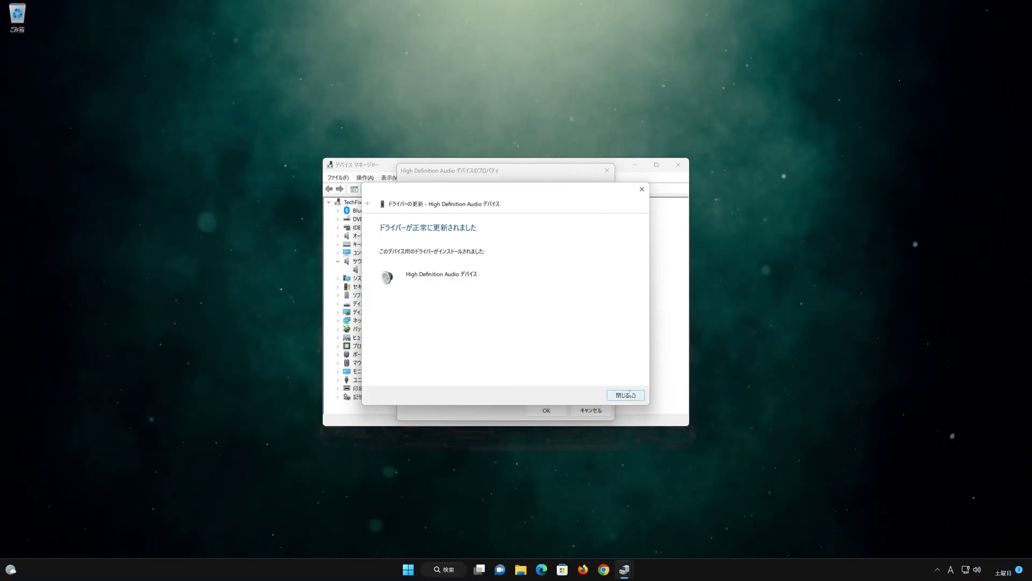
pyautogui.click(626, 395)
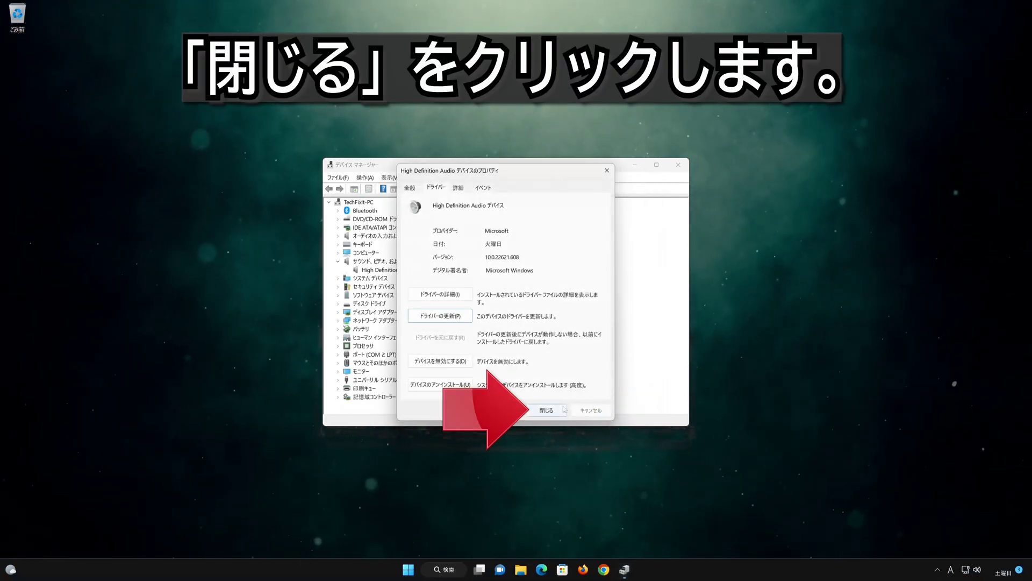
pyautogui.click(564, 410)
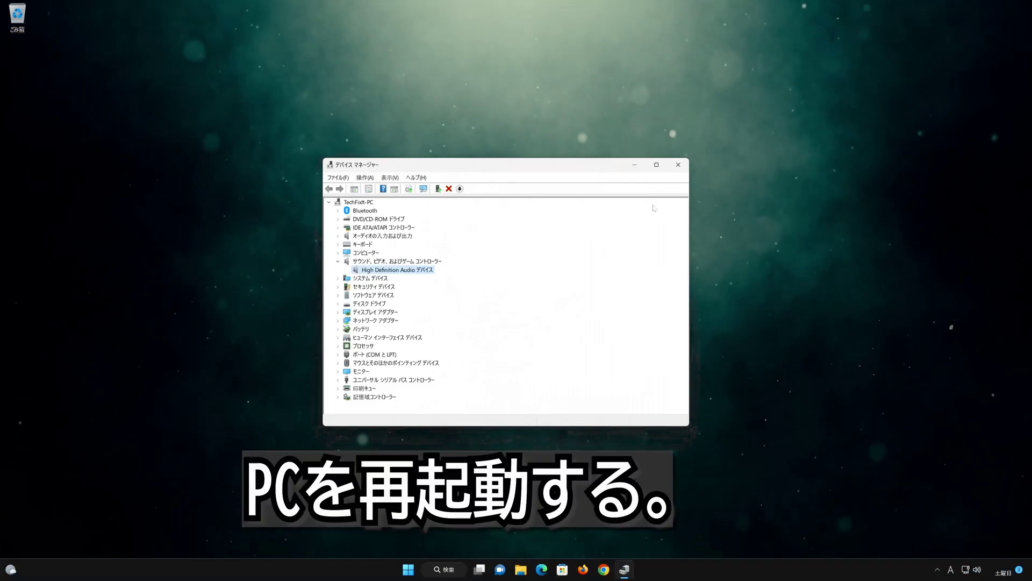
# Close Device Manager and restart the PC
pyautogui.click(678, 164)
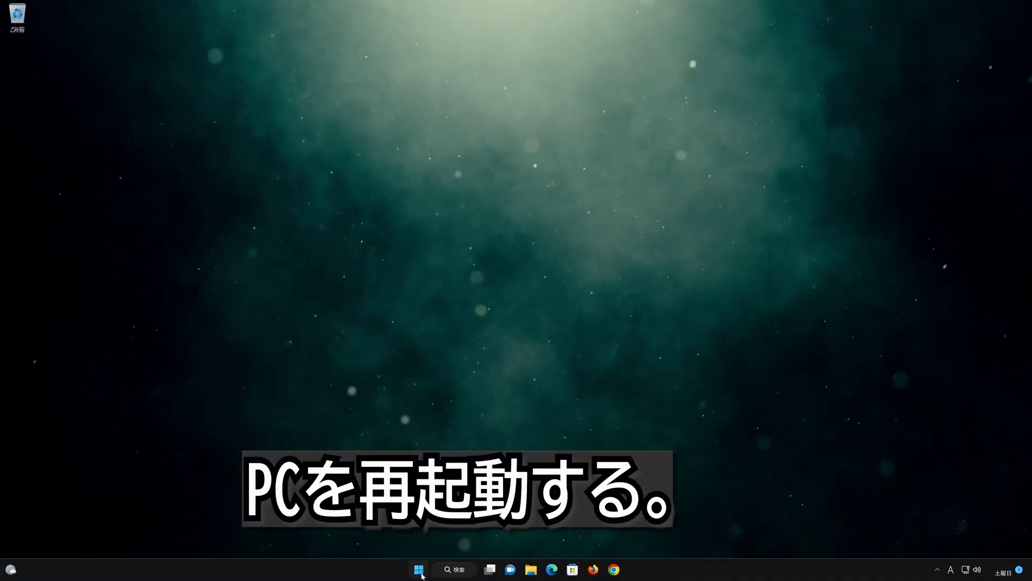
pyautogui.click(419, 569)
pyautogui.click(632, 537)
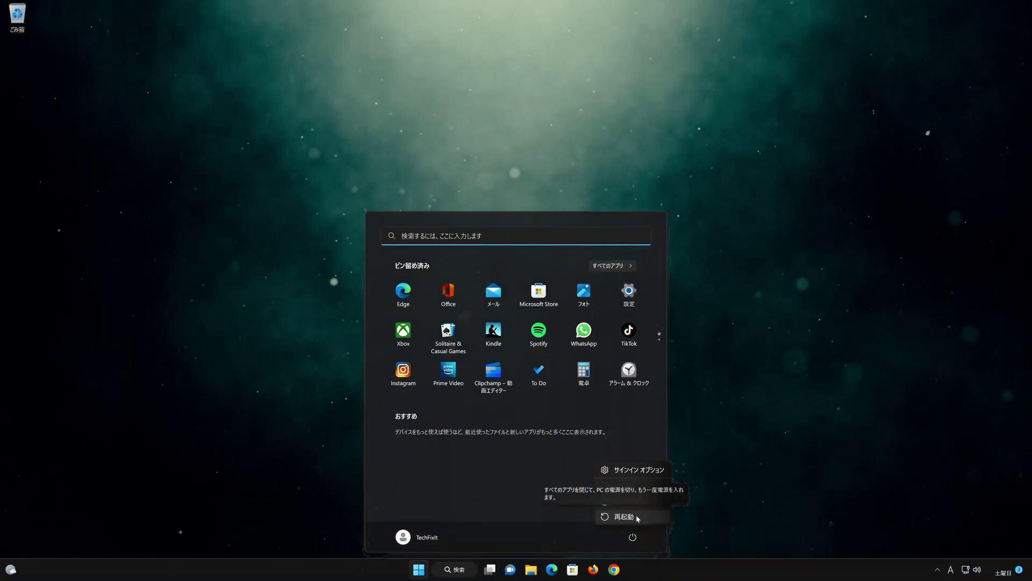
pyautogui.click(637, 515)
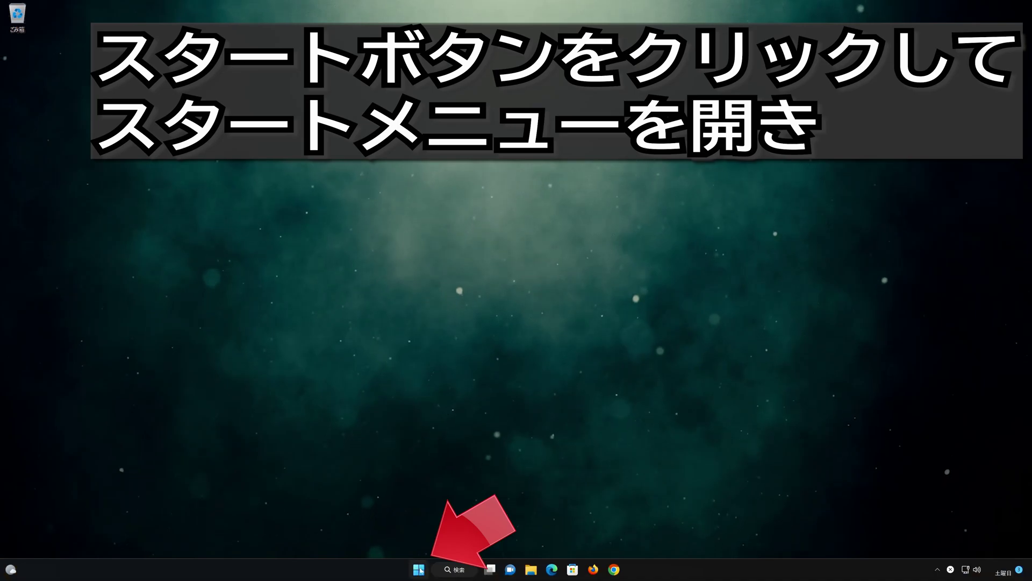
# Reopen デバイス マネージャー through the Windows search after the restart and move its window toward the middle of the desktop
pyautogui.click(418, 570)
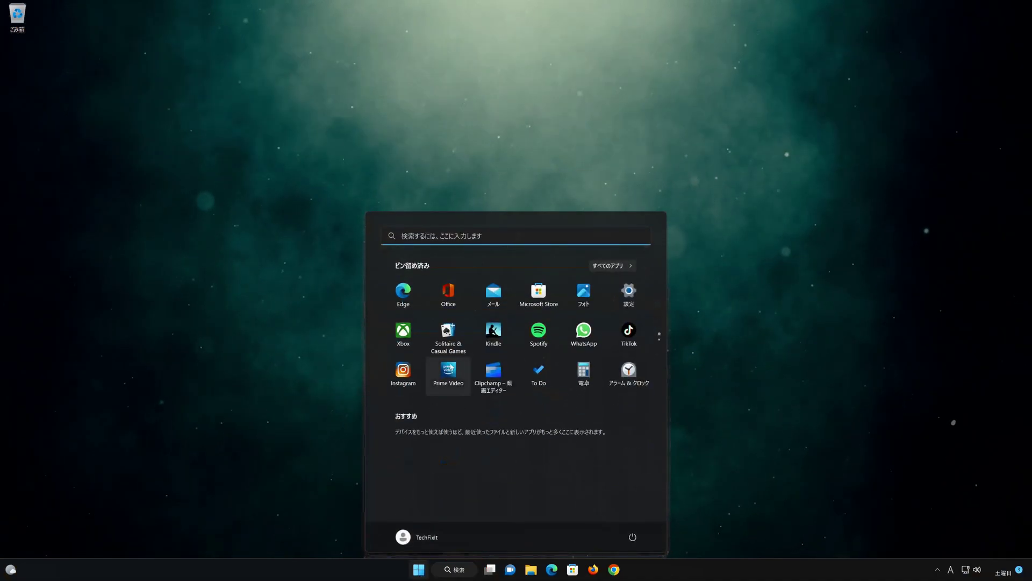
pyautogui.write('デバイス マネージャー')
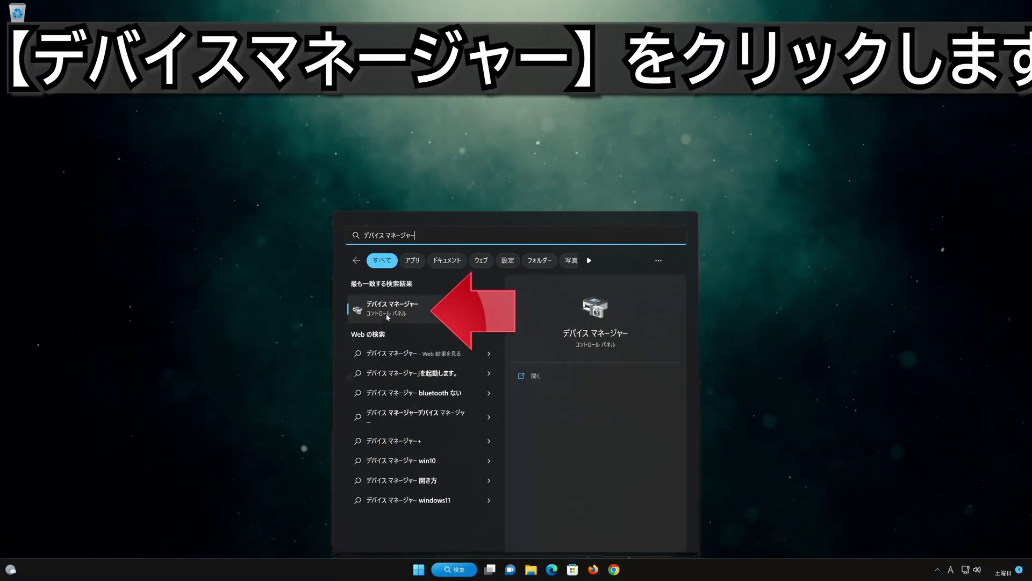
pyautogui.click(419, 308)
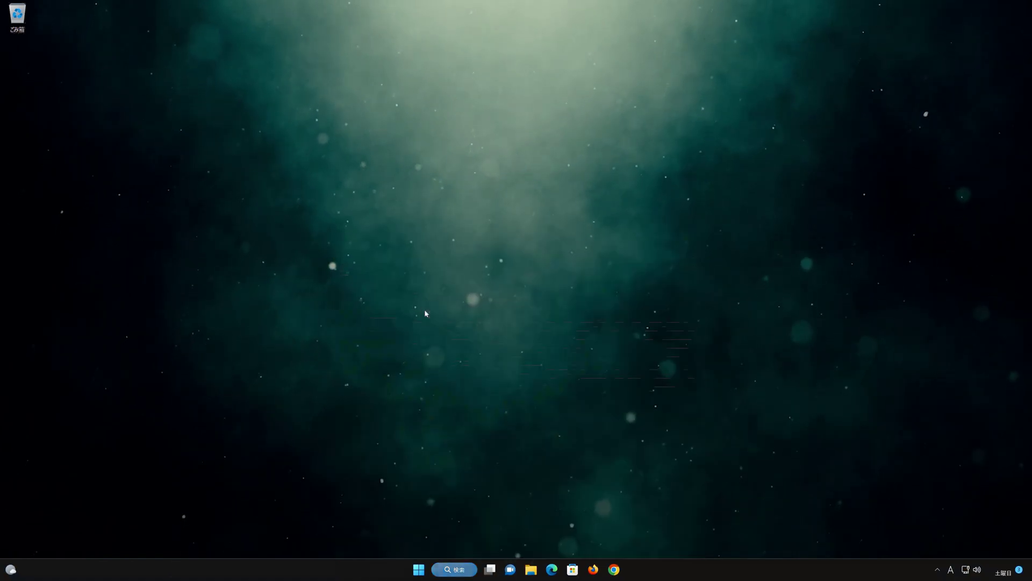
pyautogui.moveTo(233, 34); pyautogui.dragTo(545, 171)
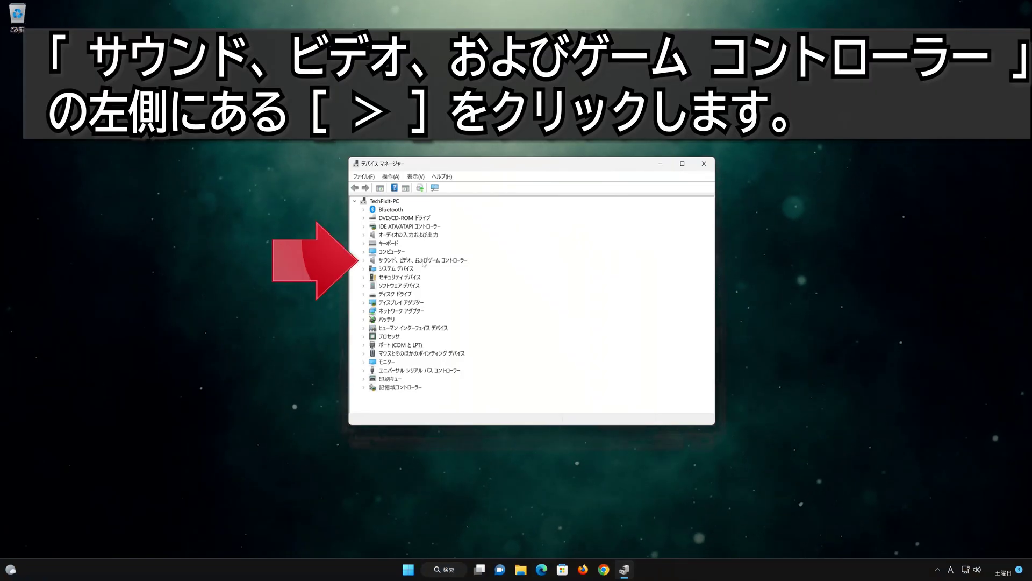
# Expand the sound, video and game controllers and open the properties of High Definition Audio デバイス
pyautogui.click(362, 261)
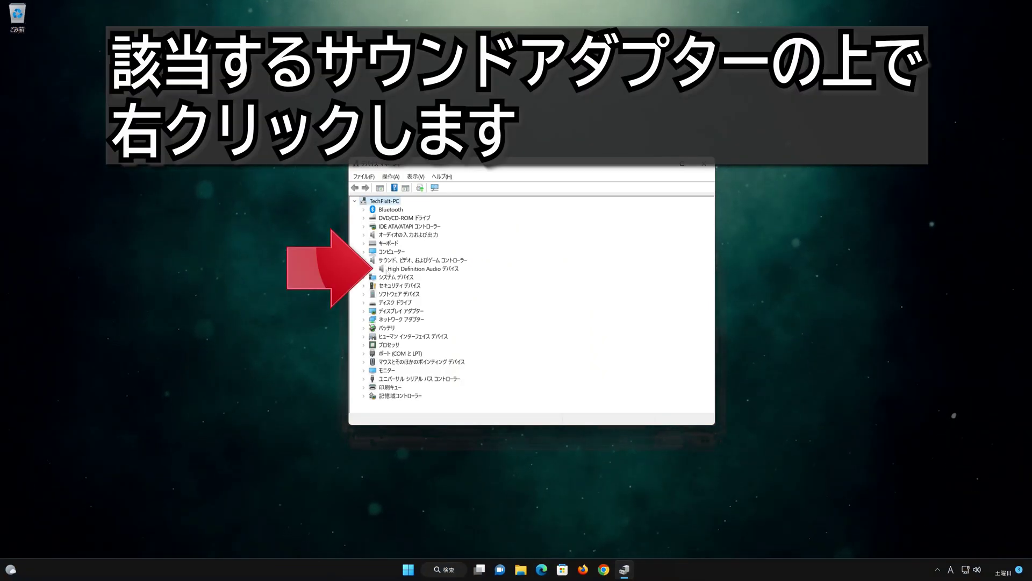
pyautogui.click(436, 270)
pyautogui.rightClick(433, 272)
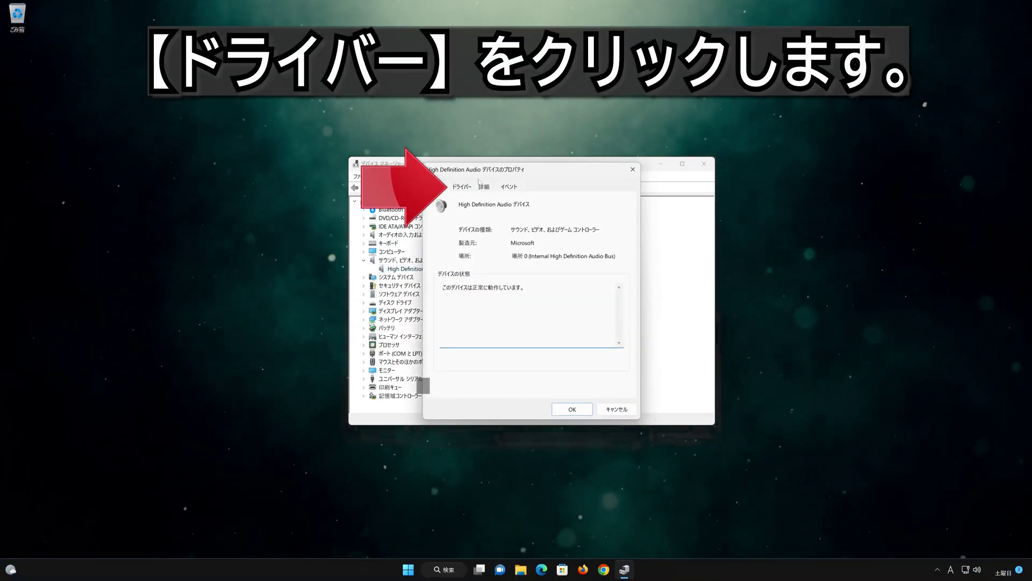
# Uninstall High Definition Audio デバイス from the driver settings in its properties and accept the uninstall warning
pyautogui.click(462, 187)
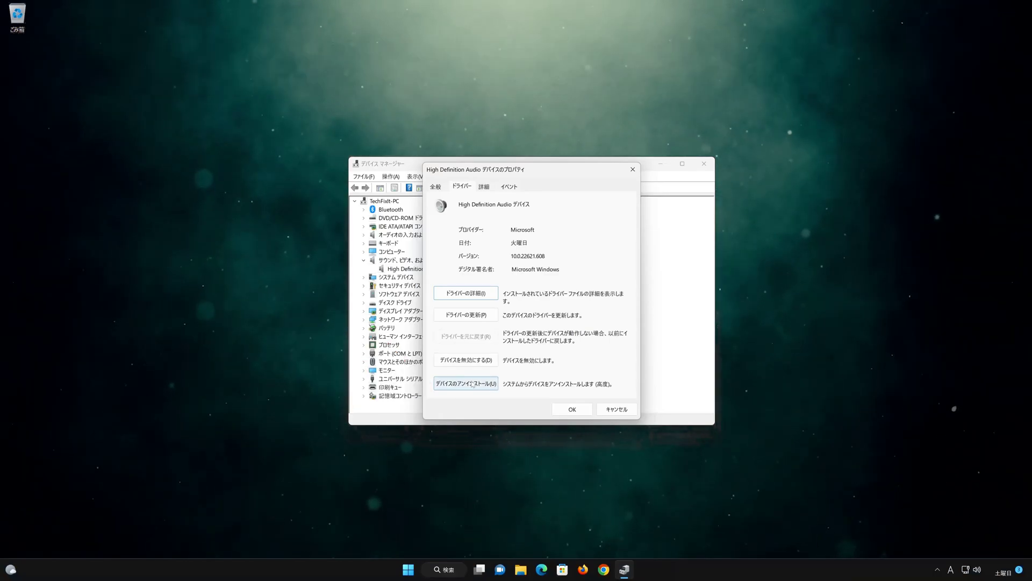
pyautogui.click(472, 384)
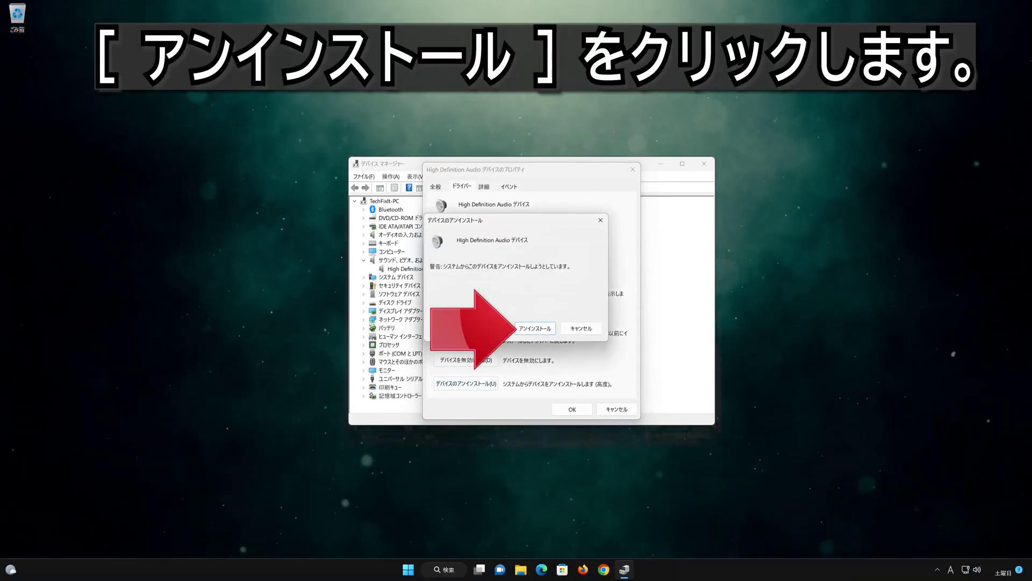
pyautogui.click(538, 330)
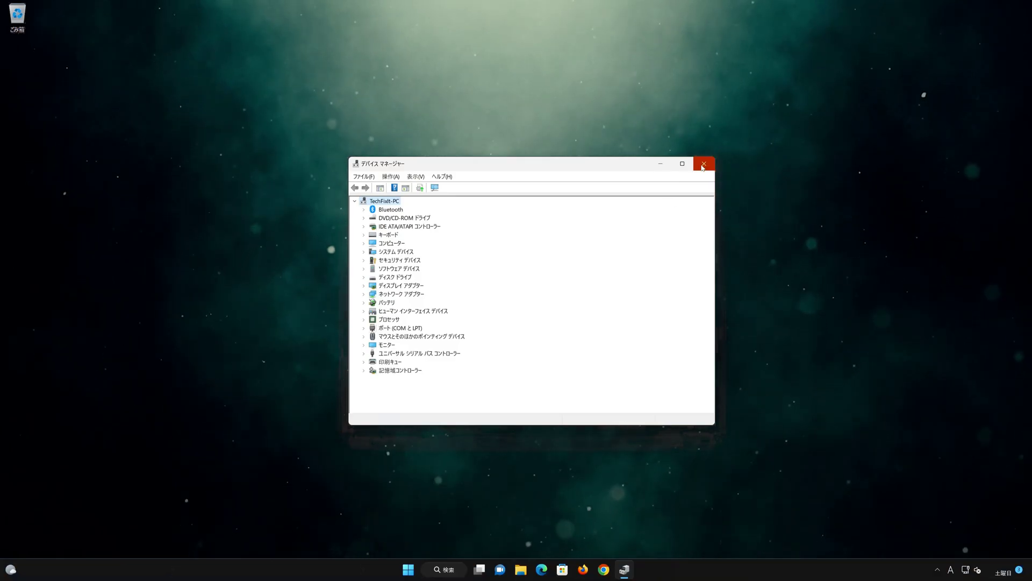
# Close Device Manager and restart the PC to have Windows reinstall the removed audio driver automatically
pyautogui.click(702, 168)
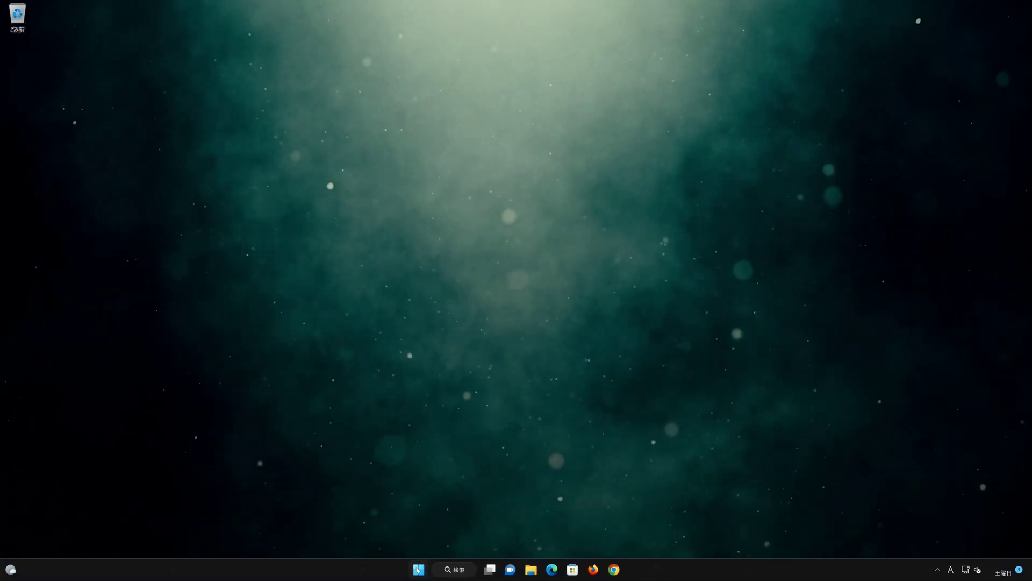
pyautogui.click(418, 569)
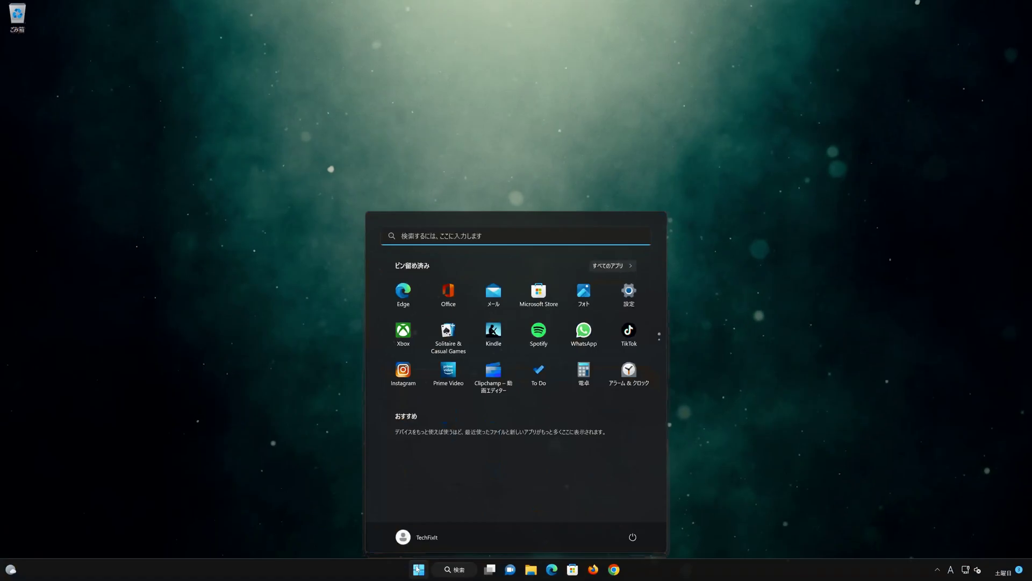
pyautogui.click(634, 537)
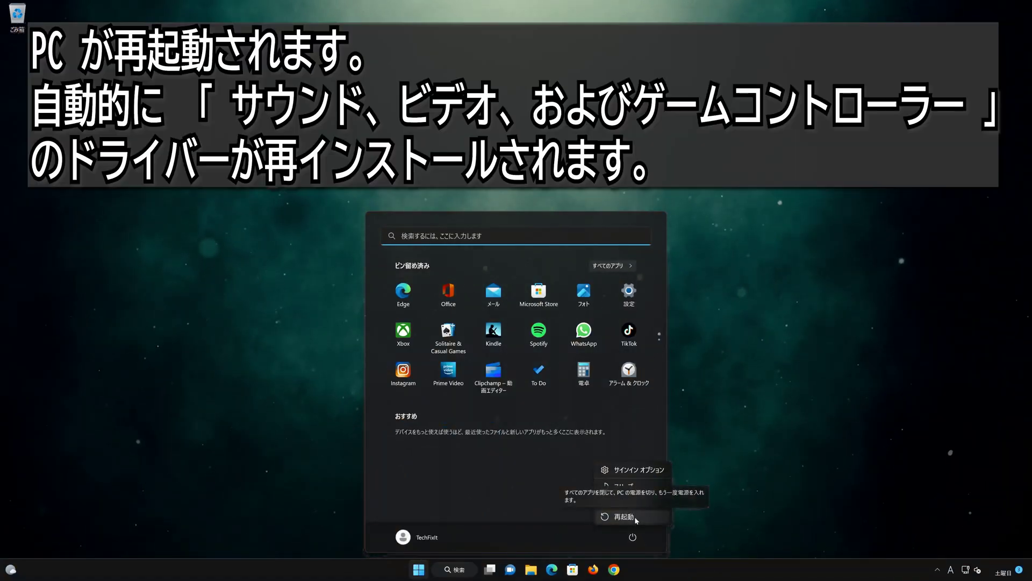
pyautogui.click(624, 516)
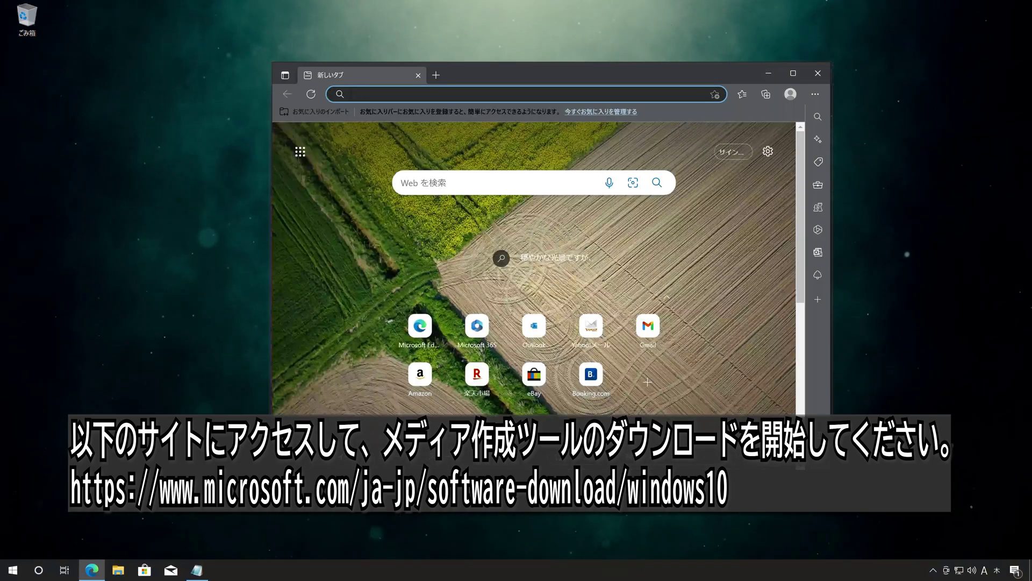
pyautogui.rightClick(447, 93)
pyautogui.click(487, 192)
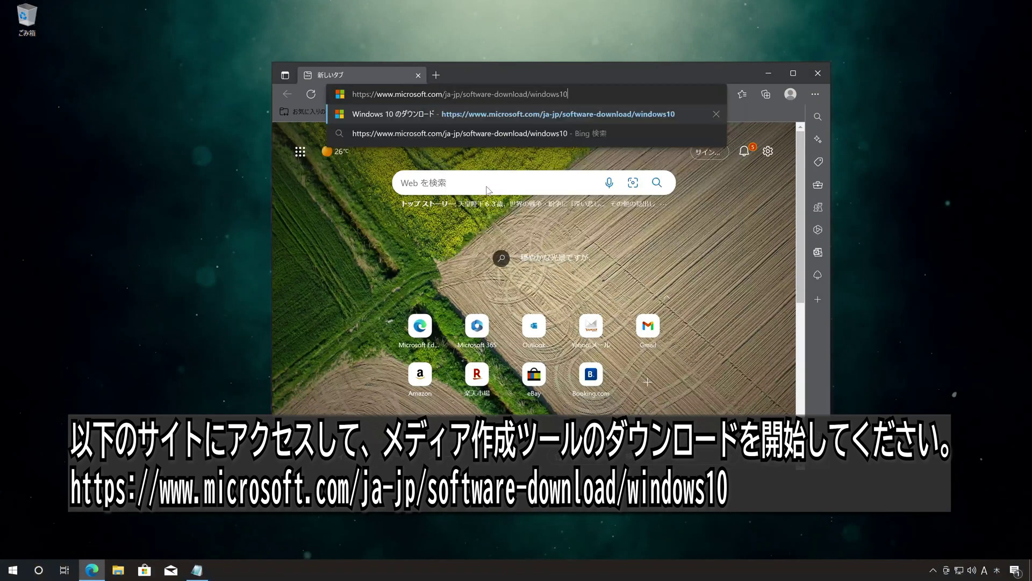
pyautogui.press('Return')
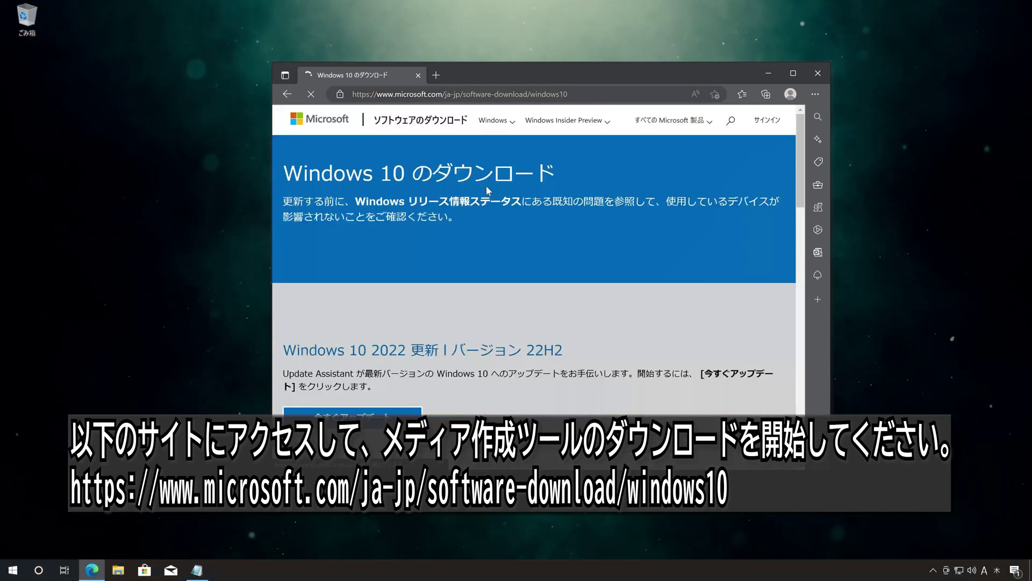
# Download the media creation tool from the Windows 10 download page and close the browser
pyautogui.scroll(-4, 486, 185)
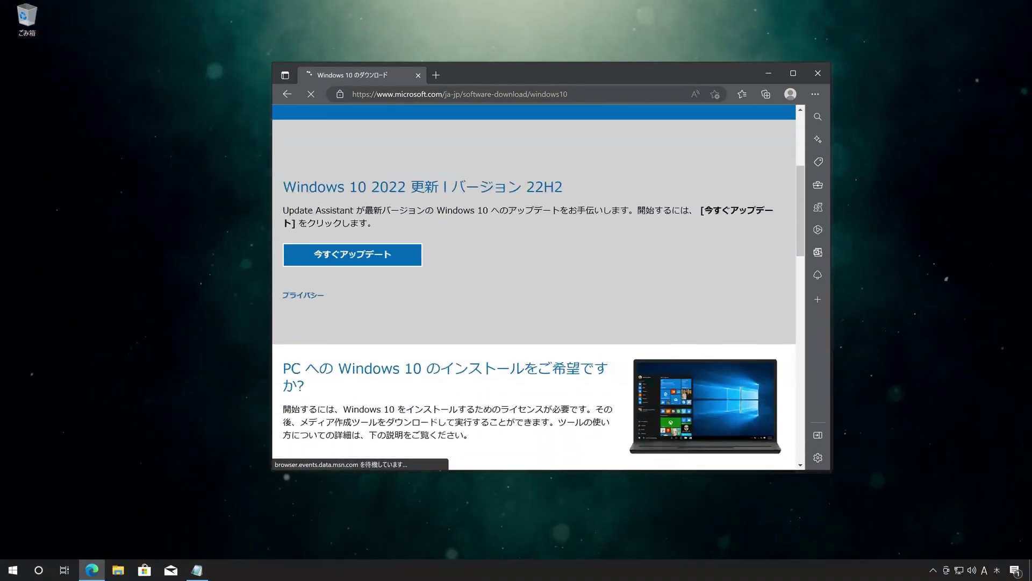
pyautogui.scroll(-2, 534, 285)
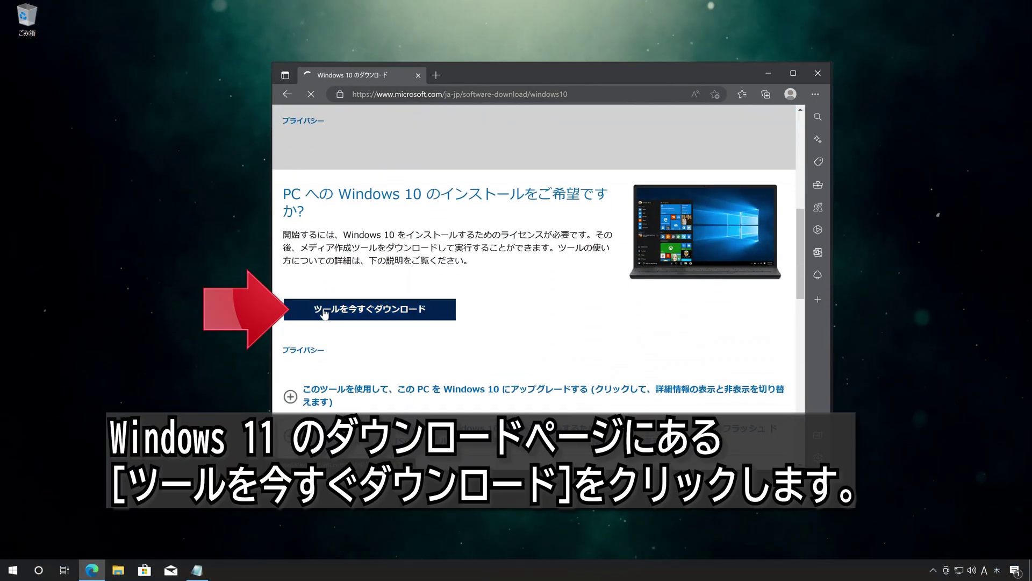
pyautogui.click(398, 304)
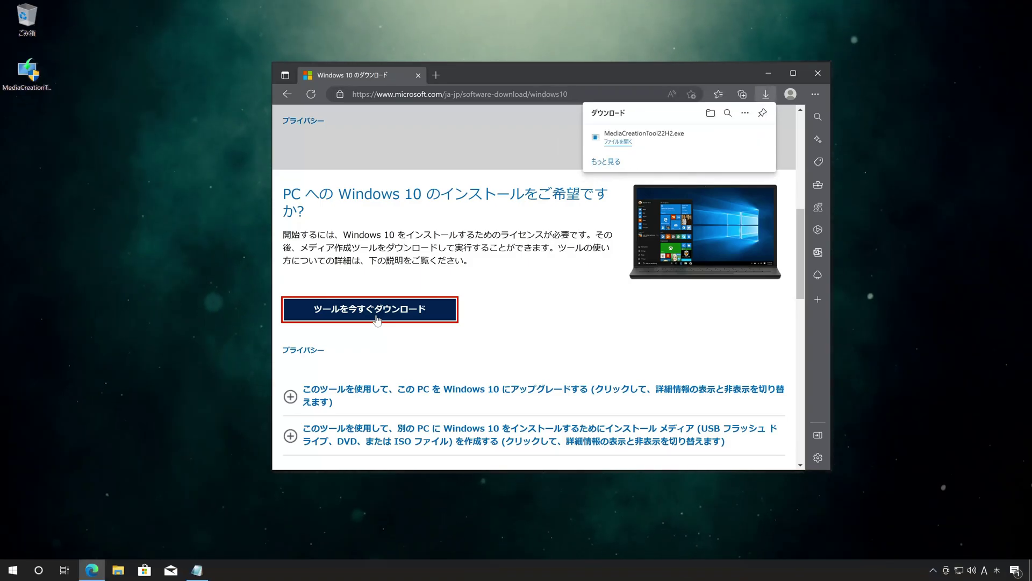
pyautogui.click(815, 73)
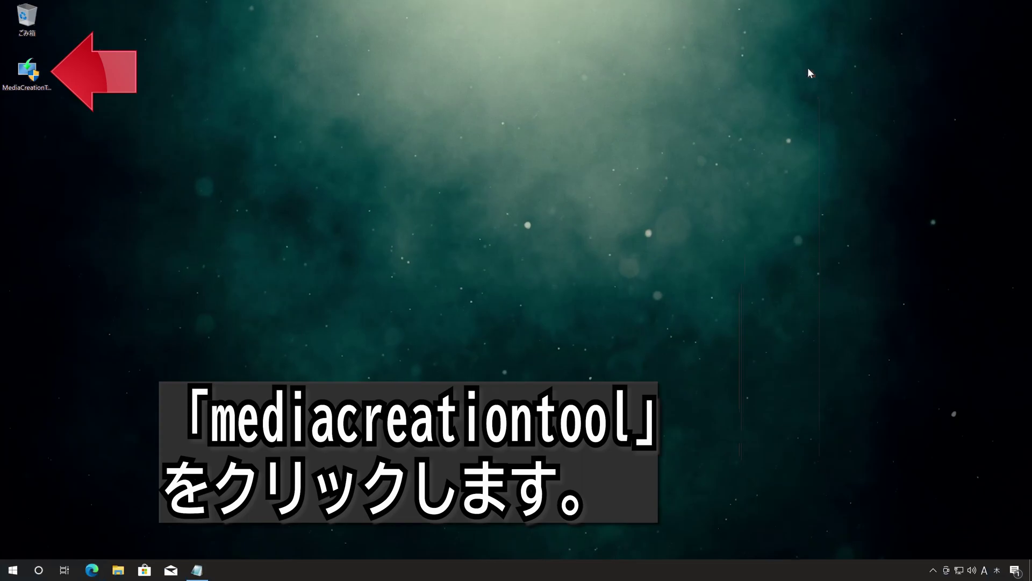
# Run the downloaded MediaCreationTool22H2.exe from the desktop, allow it to make changes to the device, and accept the license terms
pyautogui.click(28, 88)
pyautogui.doubleClick(28, 86)
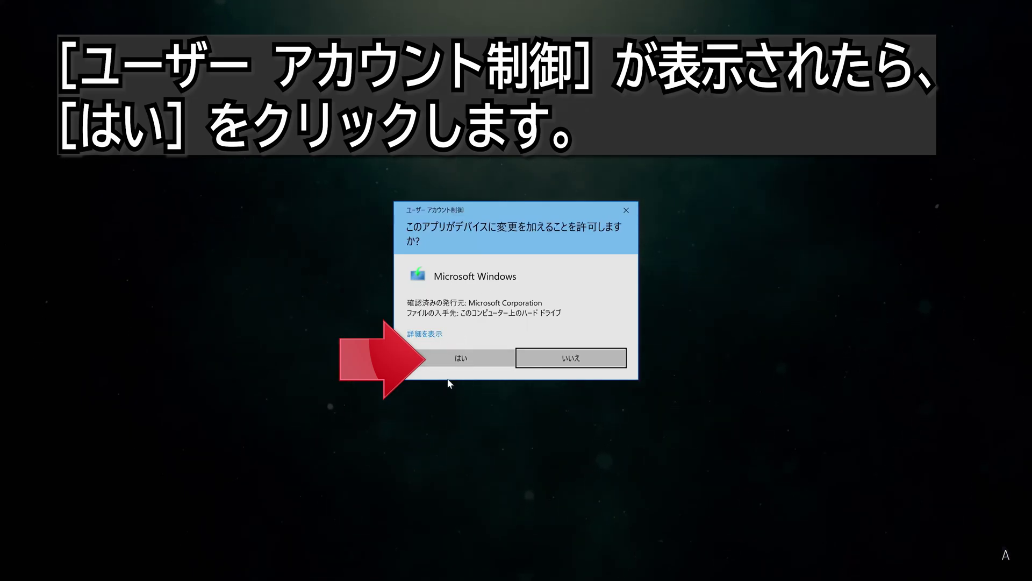
pyautogui.click(471, 364)
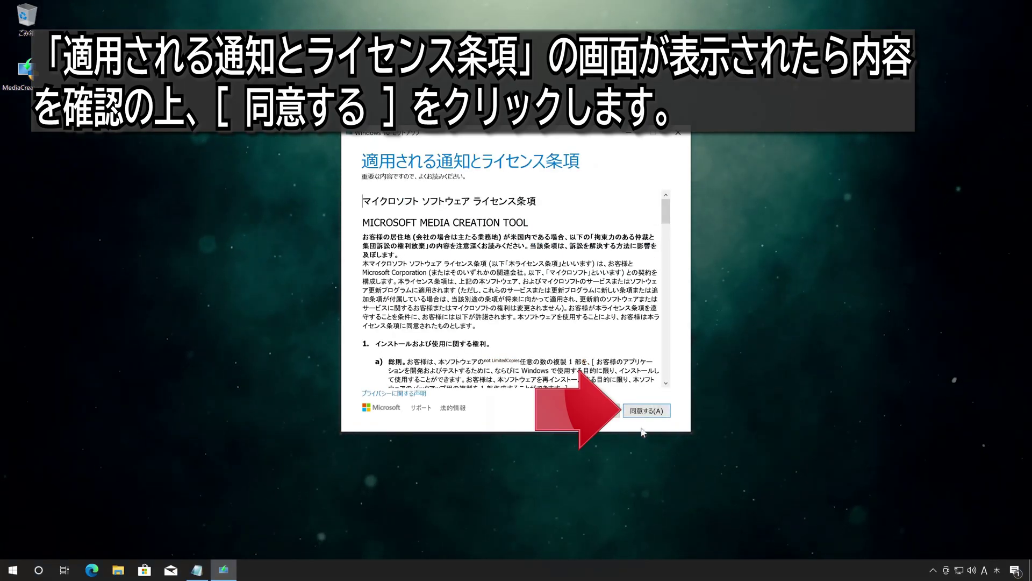
pyautogui.click(648, 412)
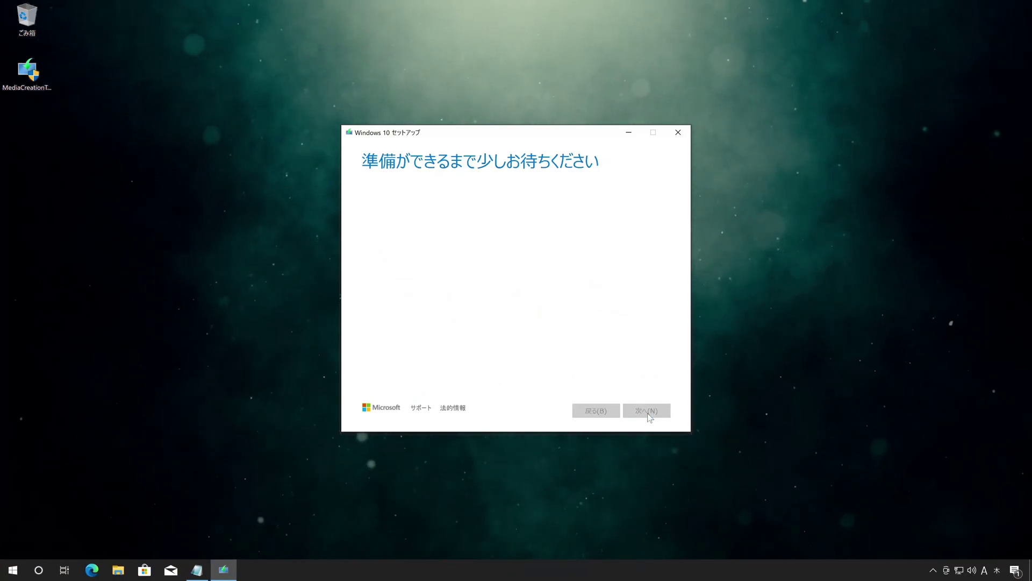